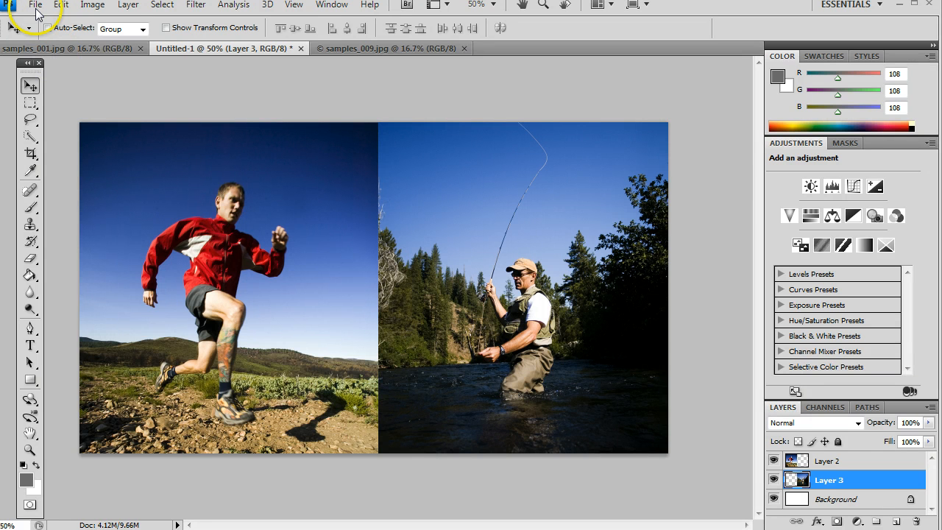
Review the two source photos, samples_009.jpg and samples_001.jpg, and the combined example in Untitled-1
click(358, 48)
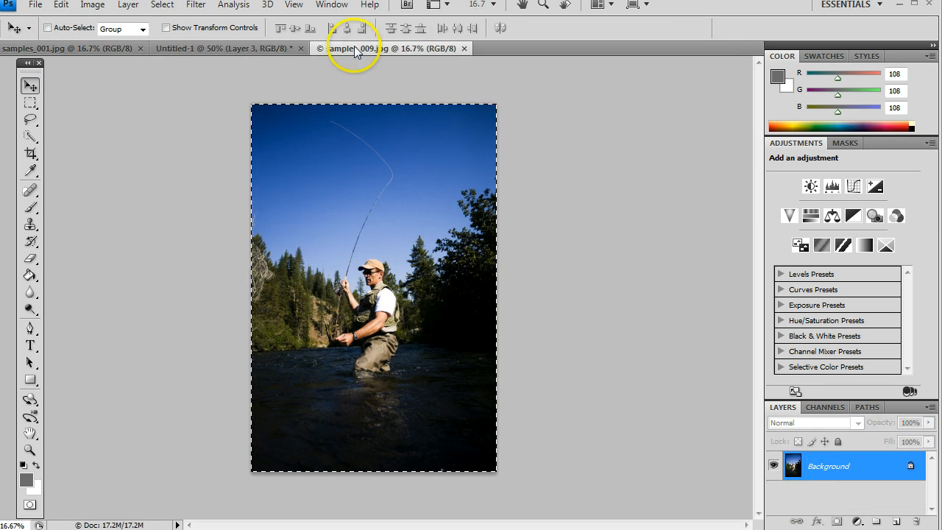
click(94, 52)
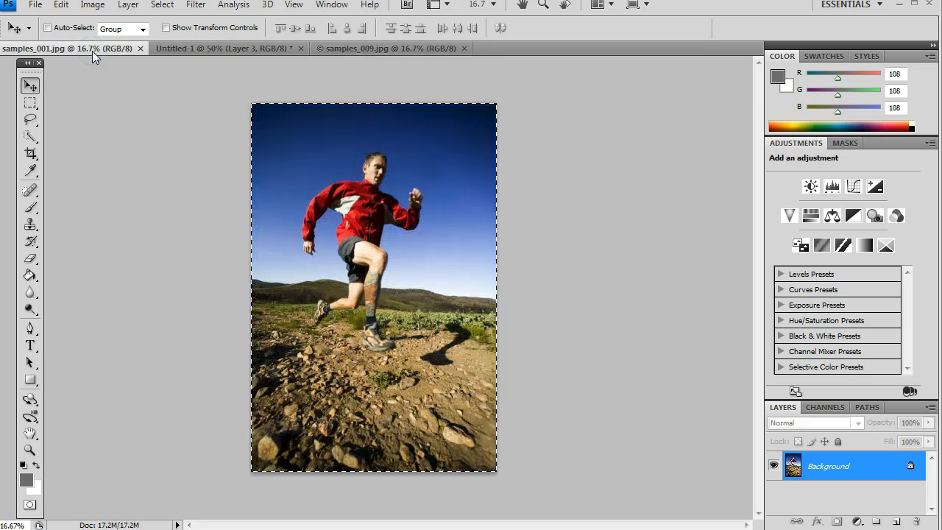
click(200, 53)
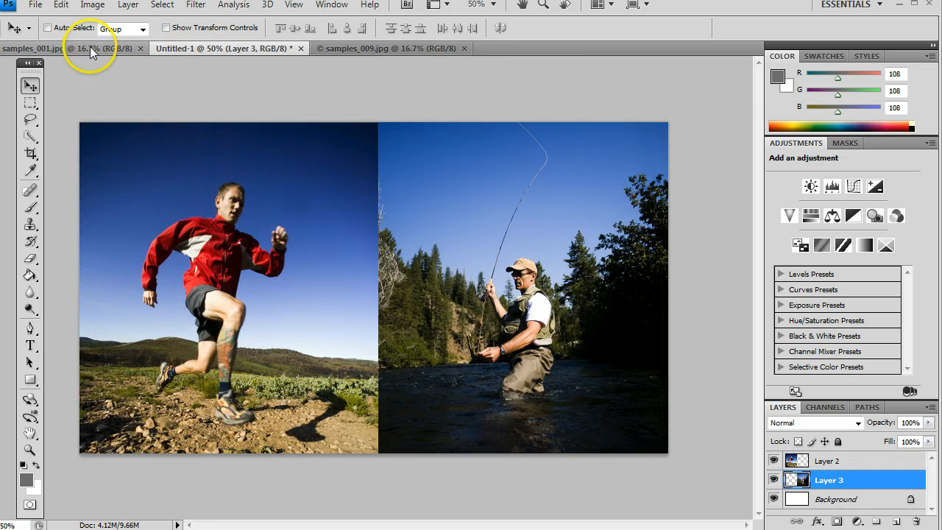
Create a new blank document 1600 pixels wide and 900 pixels high at a resolution of 72 pixels/inch
click(37, 6)
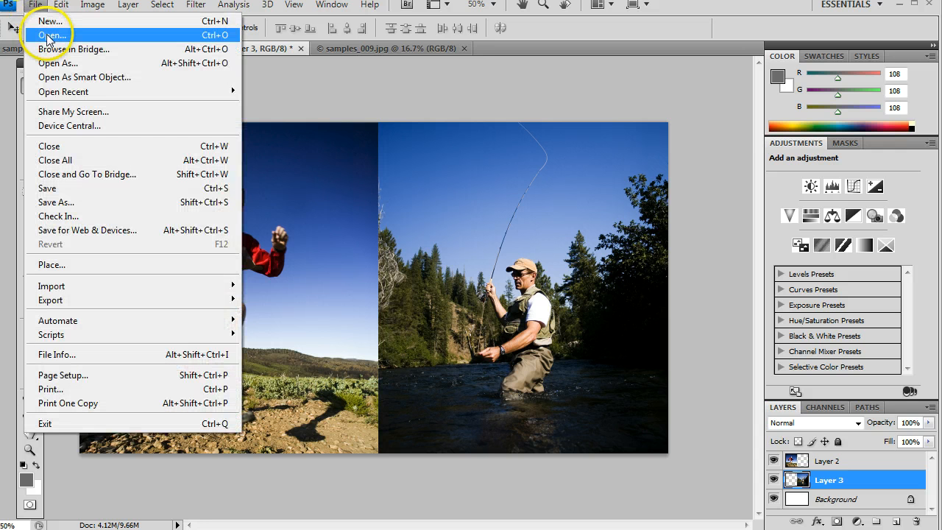
click(50, 21)
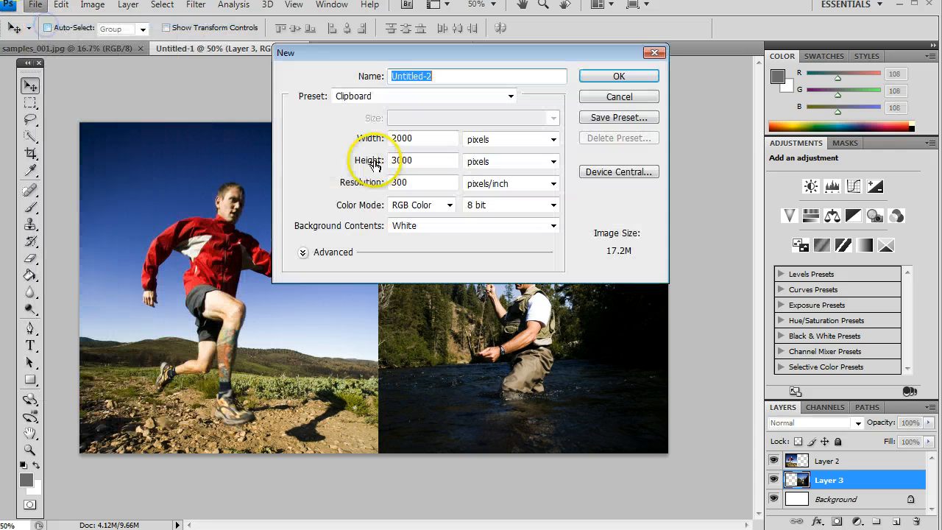
click(358, 138)
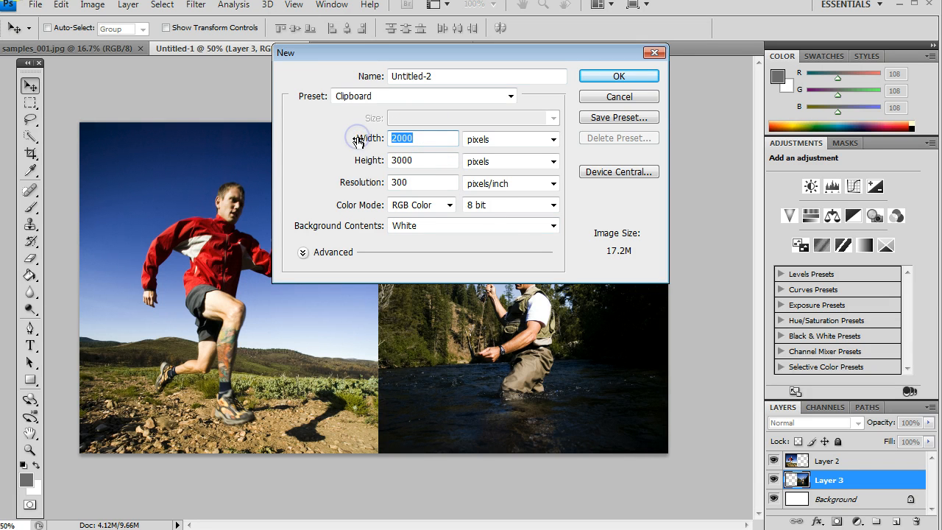
text(1600)
click(343, 161)
drag(407, 160, 428, 156)
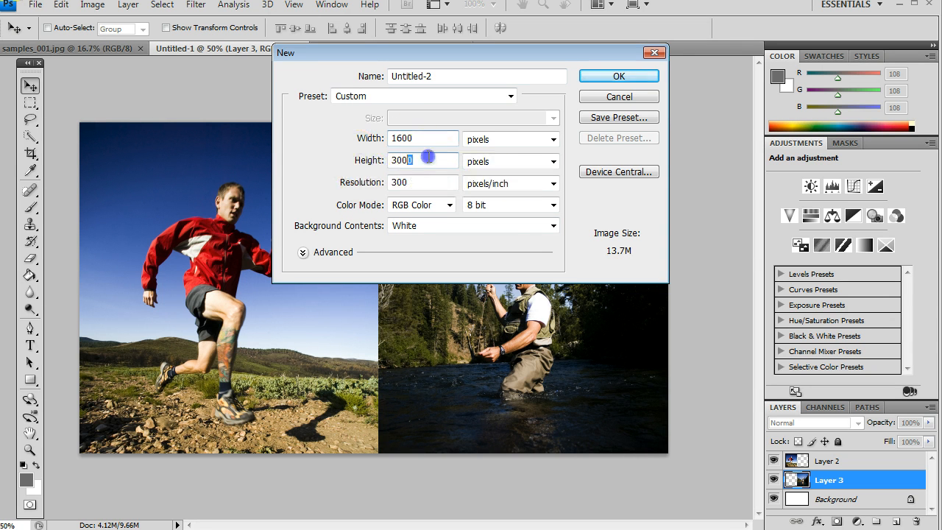
click(380, 161)
text(900)
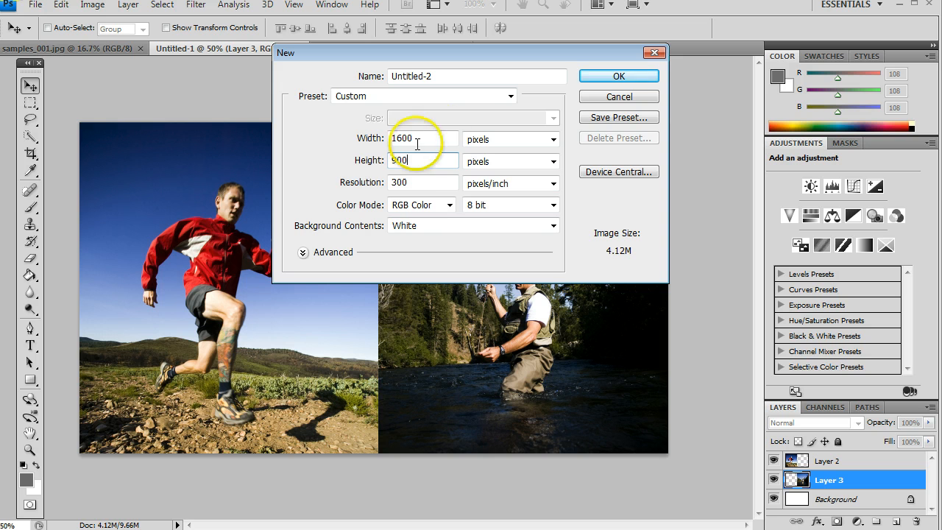
click(368, 183)
text(72)
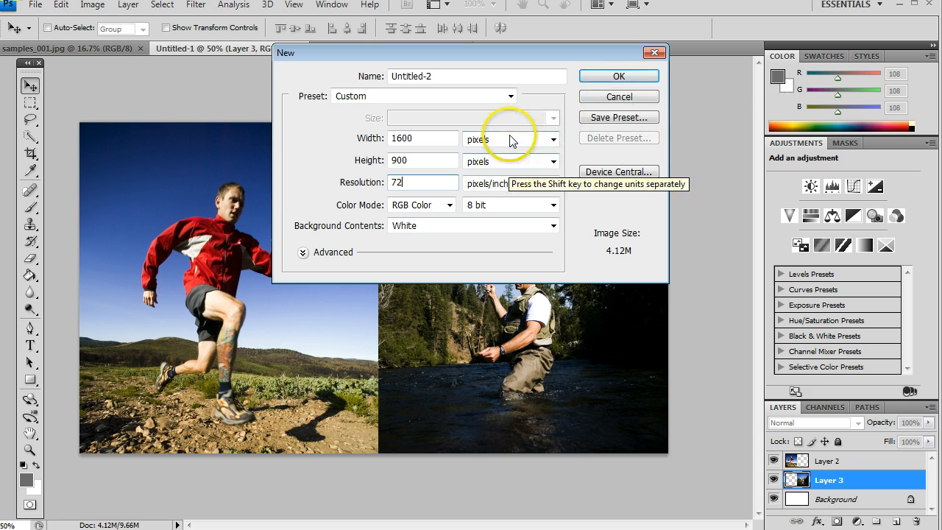
click(609, 76)
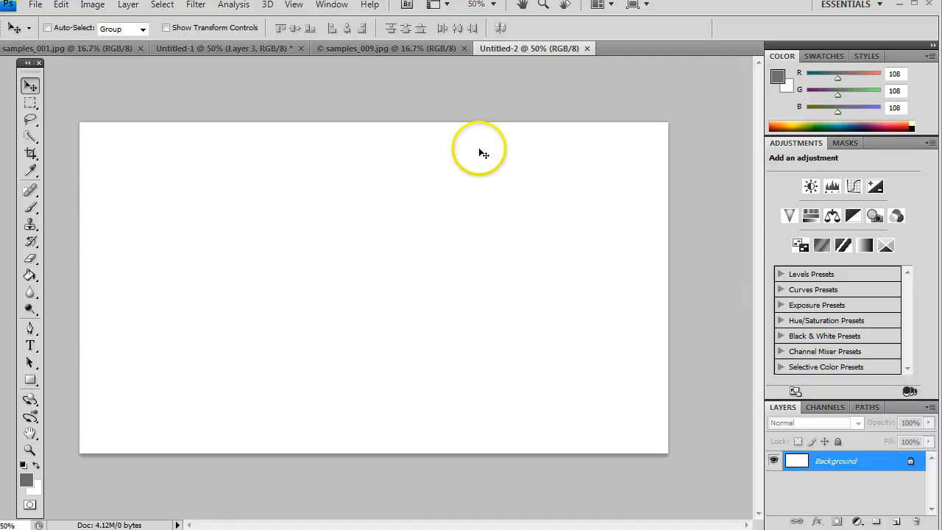
Select the entire fisherman photo in samples_009.jpg using the Rectangular Marquee tool with its style set to Normal
click(373, 48)
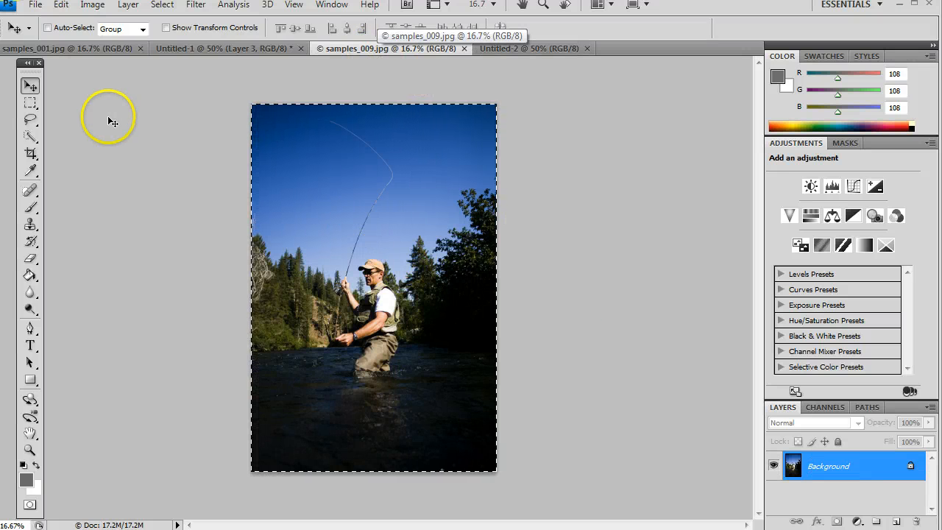
click(30, 102)
click(135, 134)
drag(236, 86, 389, 287)
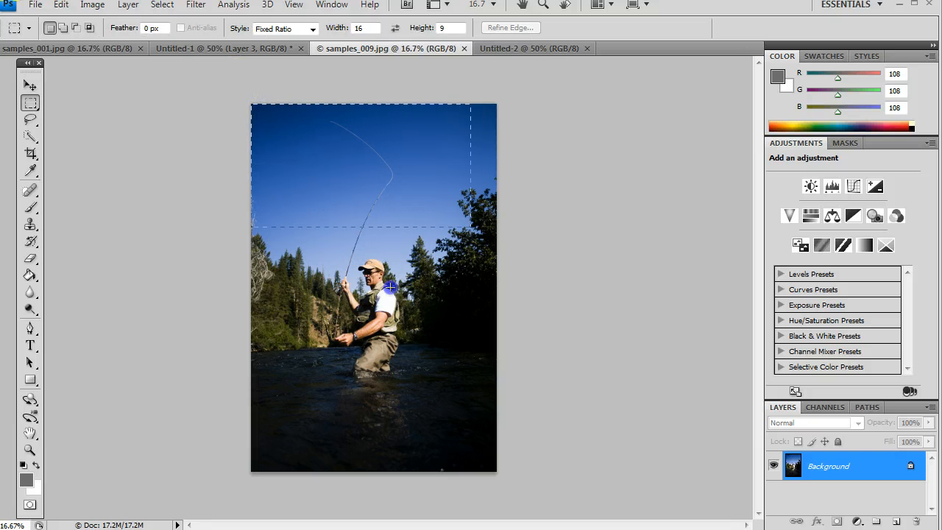
click(313, 28)
click(287, 36)
click(193, 99)
drag(193, 99, 479, 478)
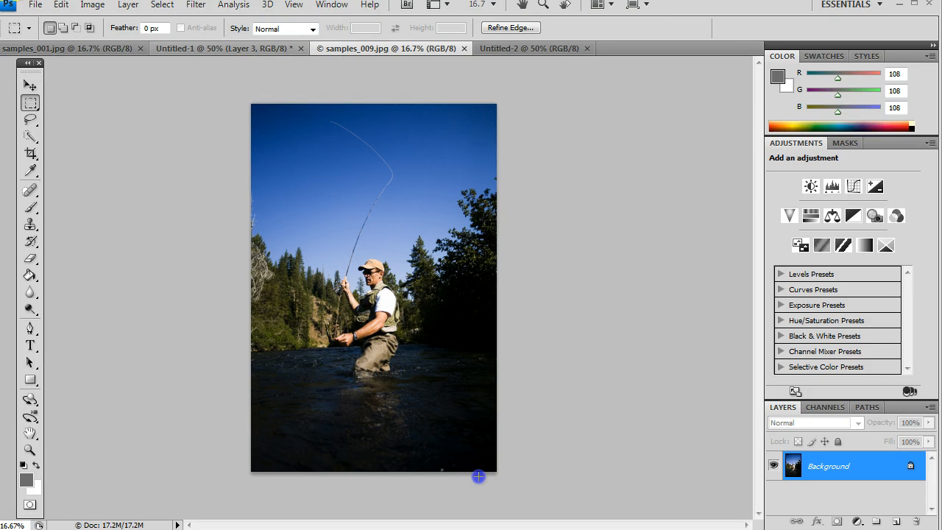
click(520, 293)
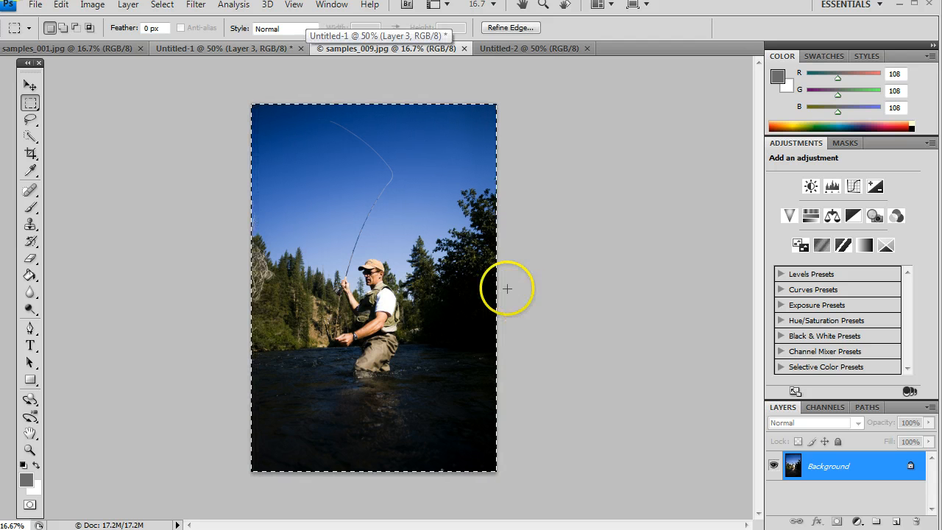
Copy the selected fisherman photo and paste it into the blank Untitled-2 document
click(61, 5)
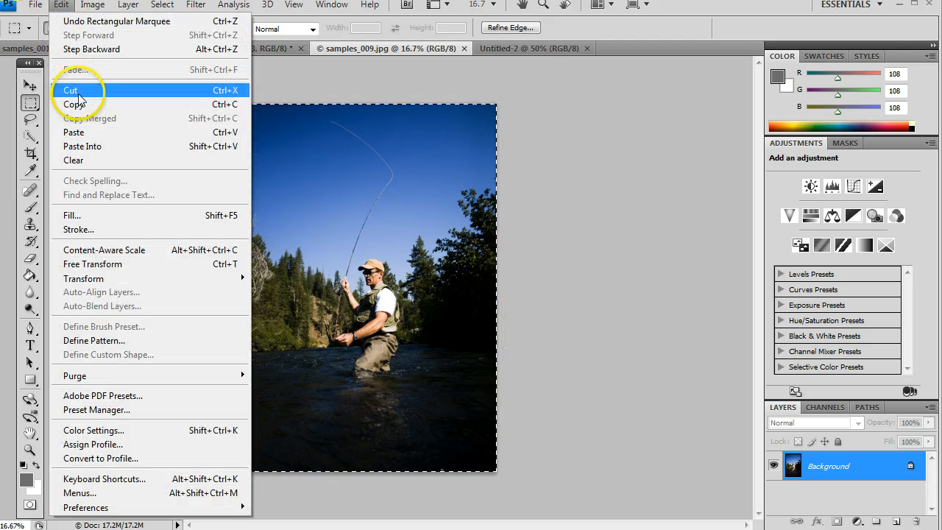
click(78, 104)
click(552, 50)
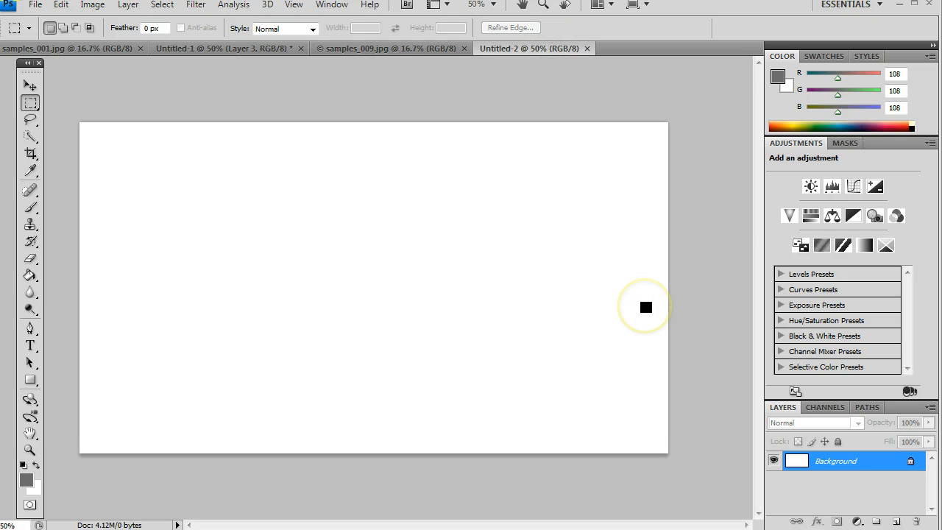
key(ctrl+v)
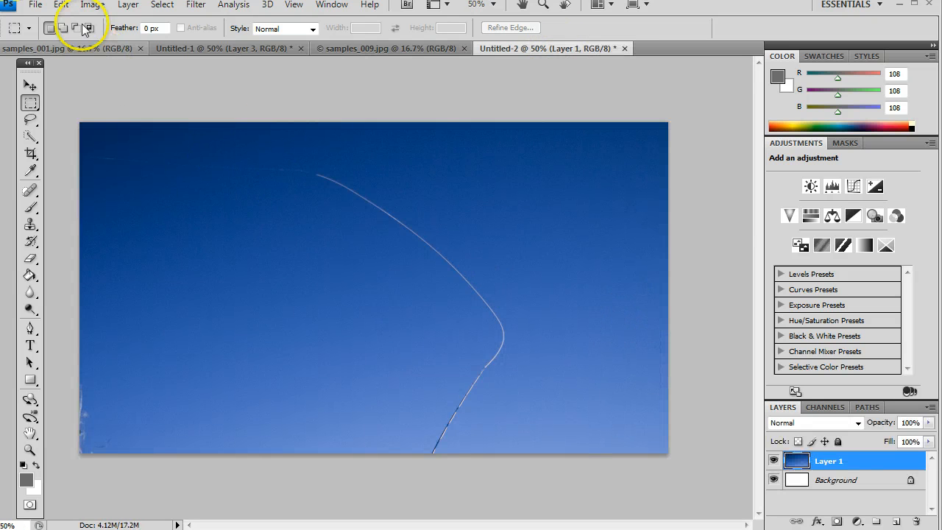
key(ctrl+z)
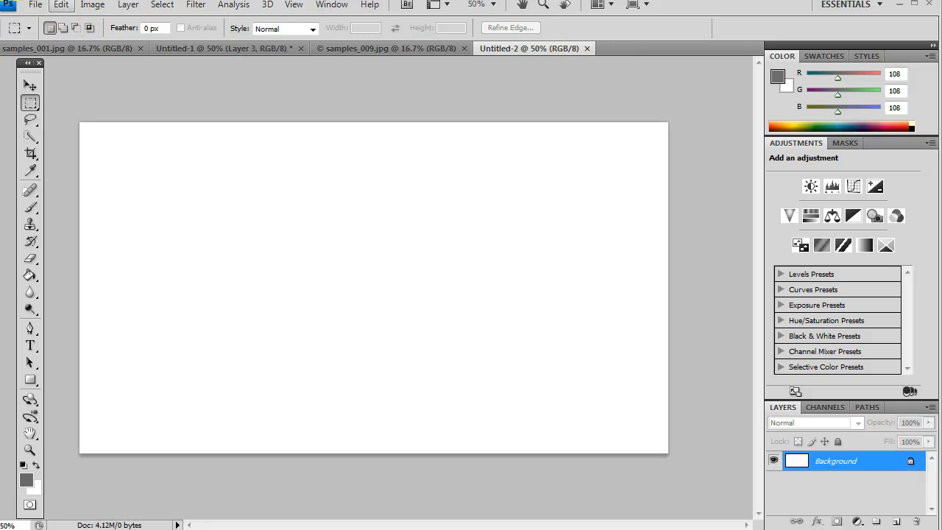
click(62, 5)
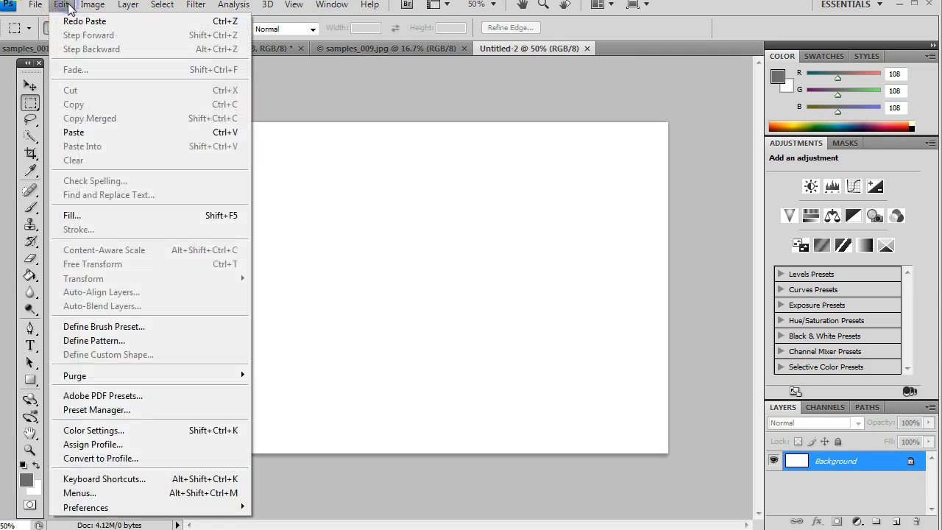
click(76, 130)
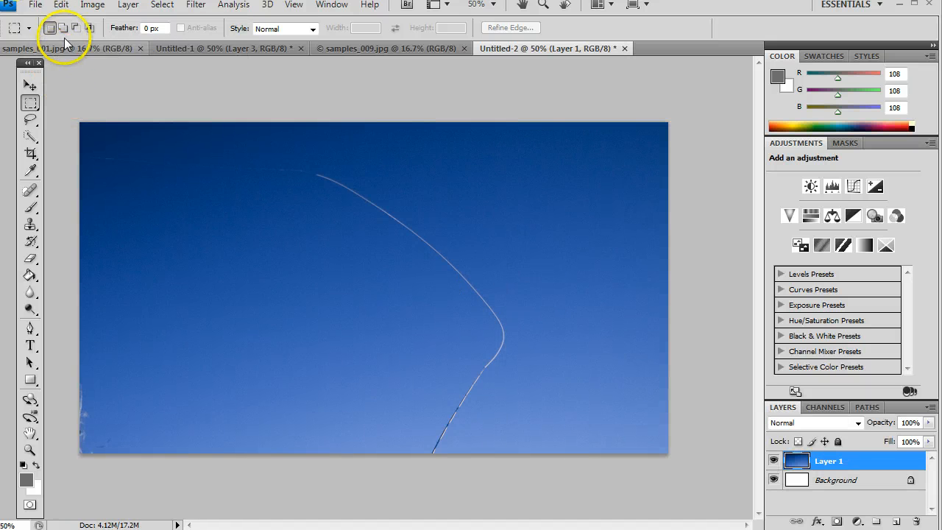
Scale the fisherman layer proportionally to about 44.6% and position it against the canvas's right edge, filling the full height
click(62, 5)
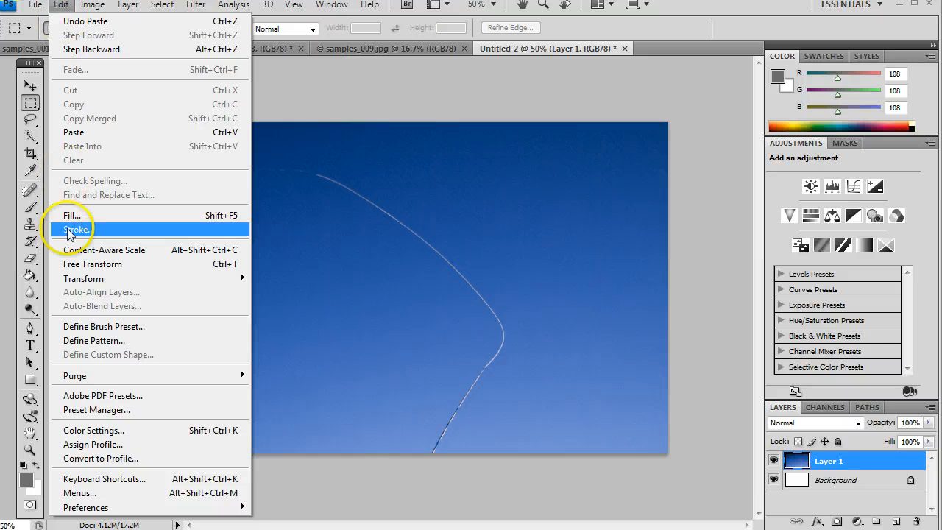
mouse_move(132, 279)
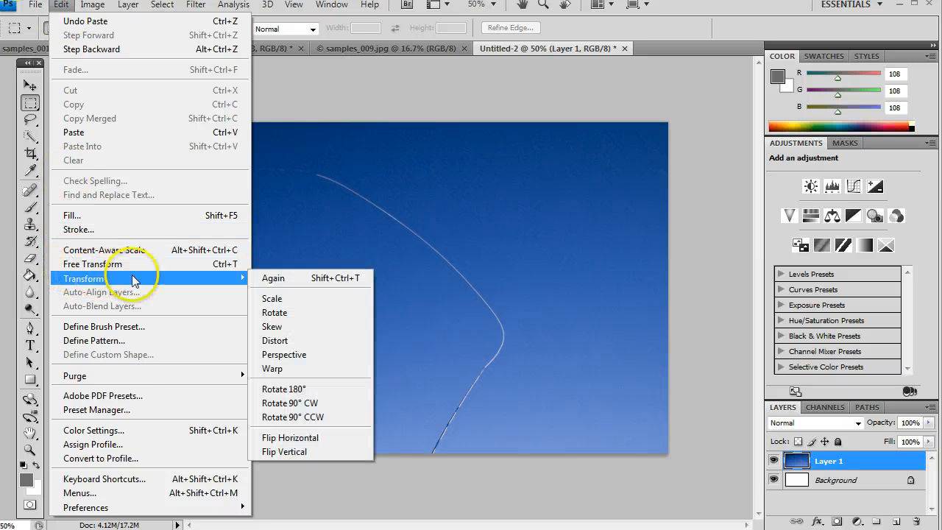
click(295, 299)
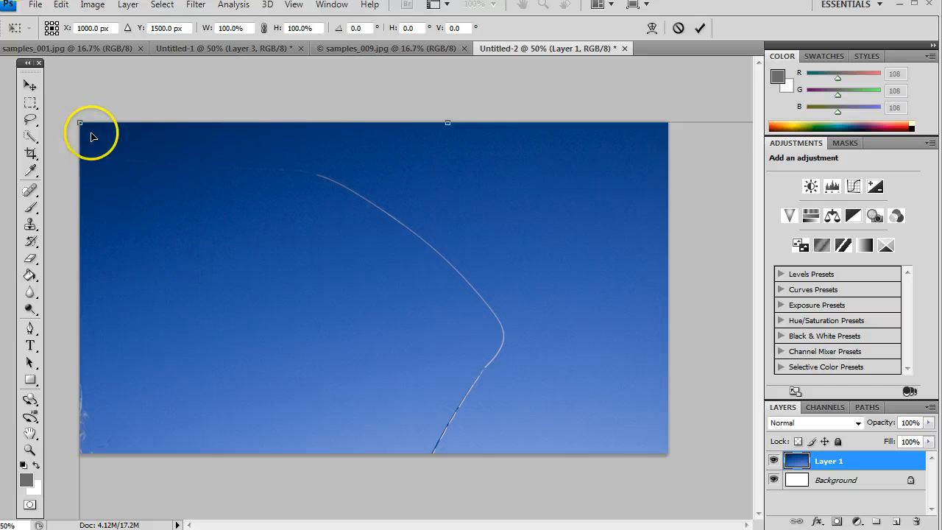
drag(82, 125, 310, 467)
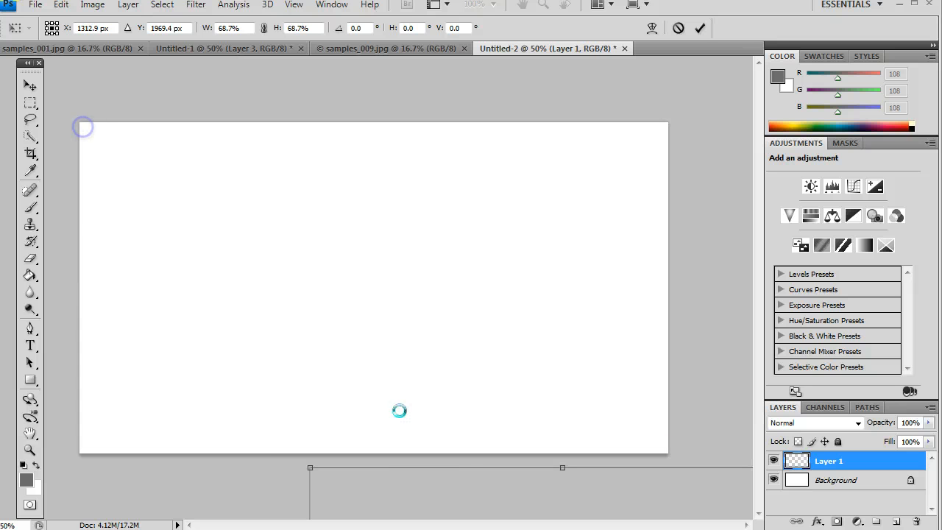
drag(444, 503, 313, 116)
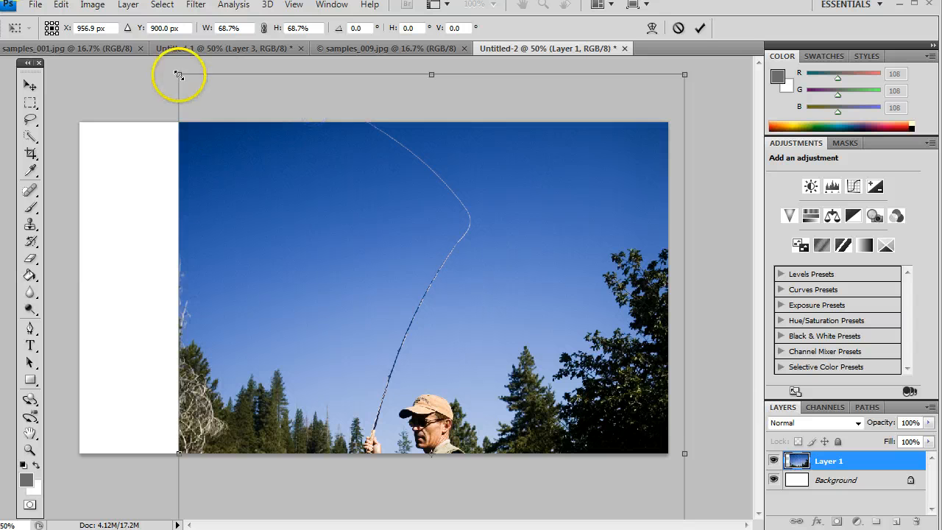
drag(179, 74, 325, 293)
drag(459, 358, 451, 130)
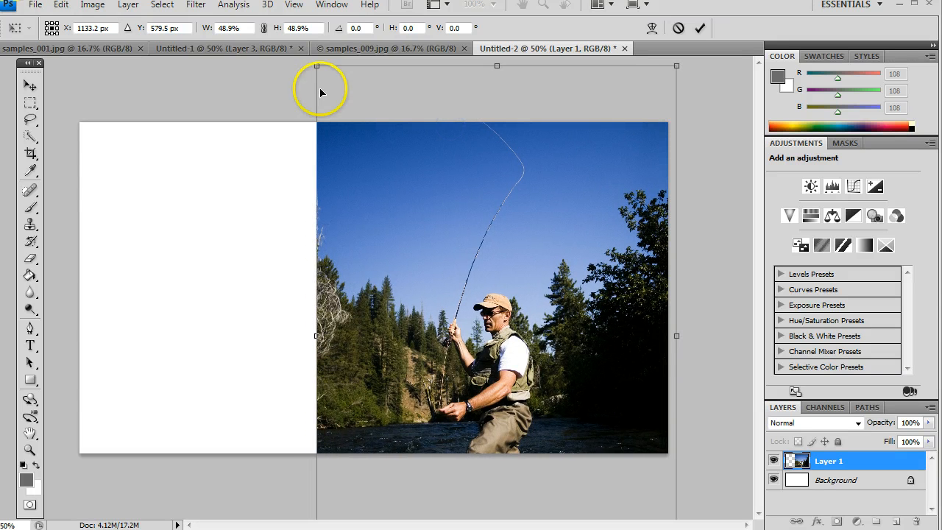
drag(317, 66, 341, 88)
drag(490, 258, 490, 203)
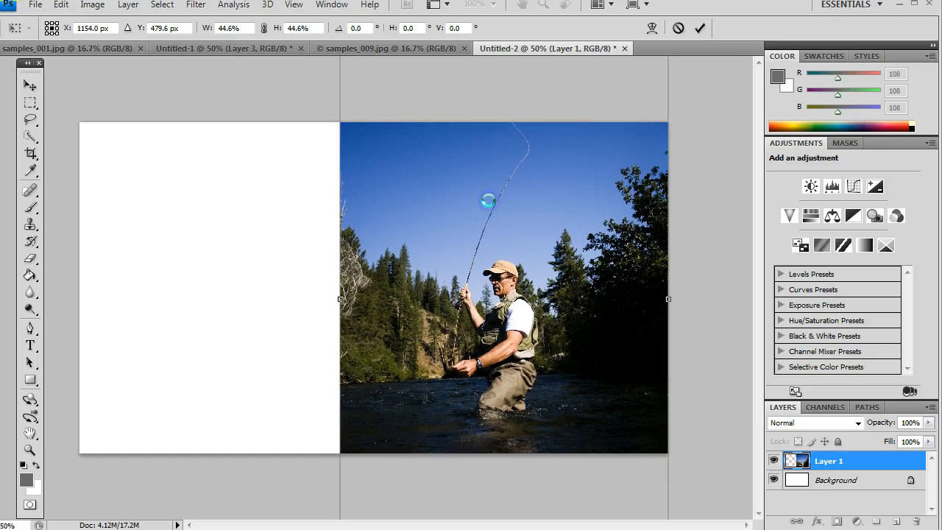
key(Return)
key(m)
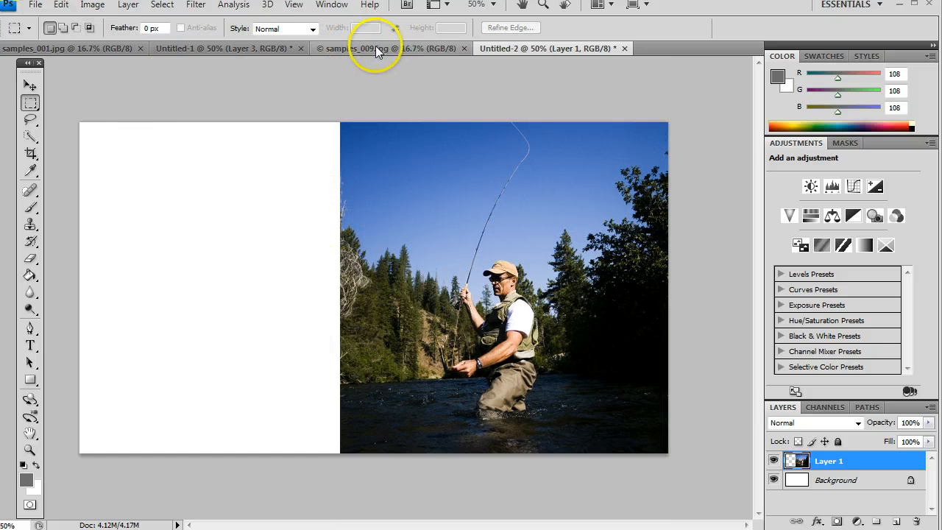
Copy the selected runner photo from samples_001.jpg and paste it into Untitled-2
click(191, 47)
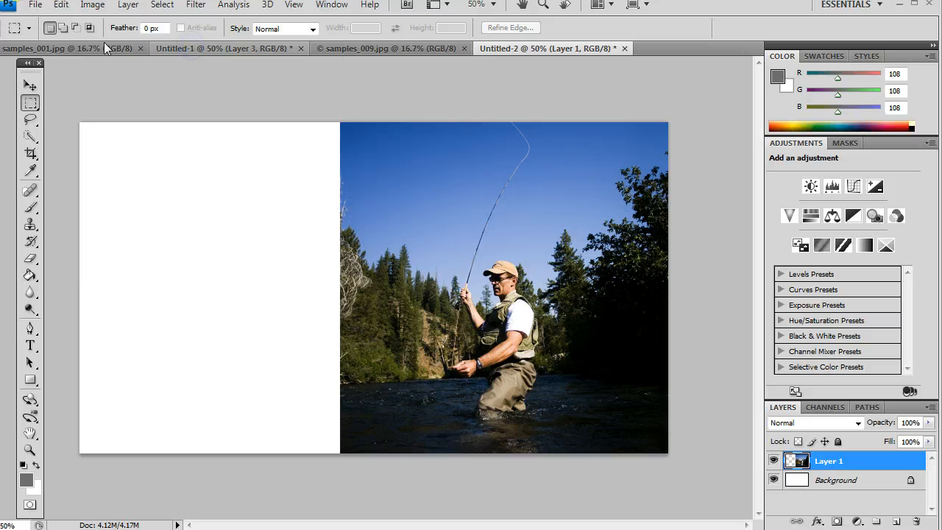
click(103, 45)
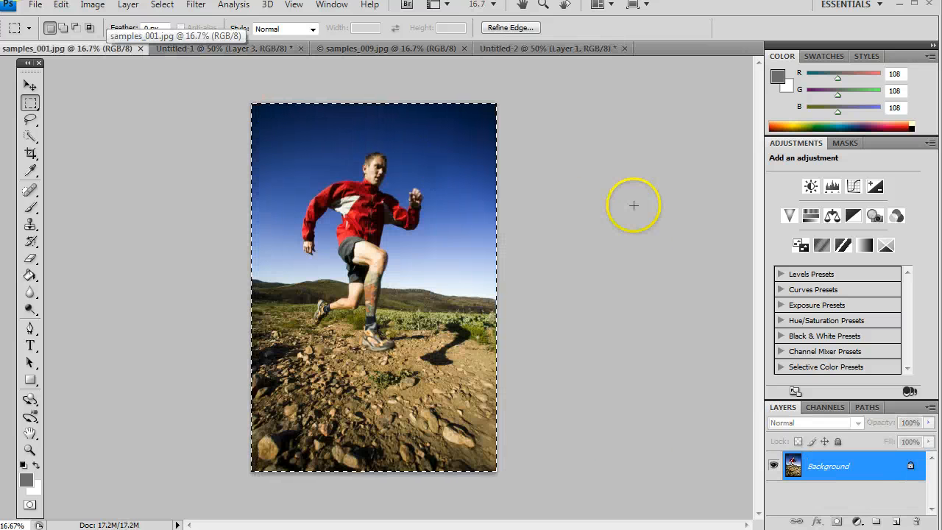
click(64, 6)
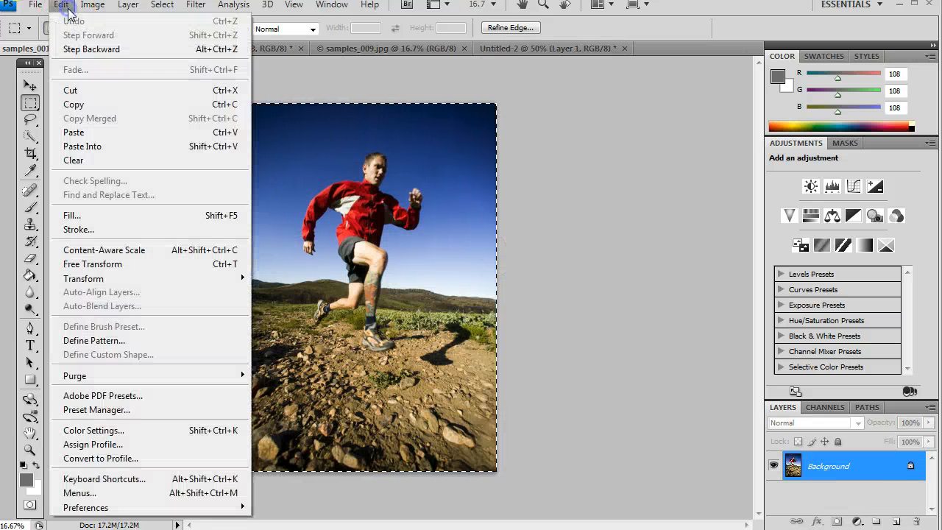
click(663, 190)
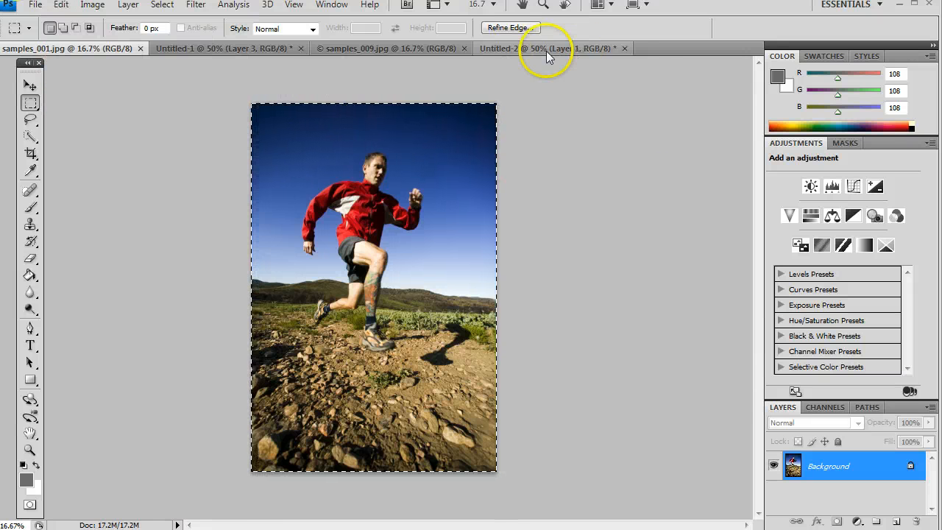
key(ctrl+shift+Tab)
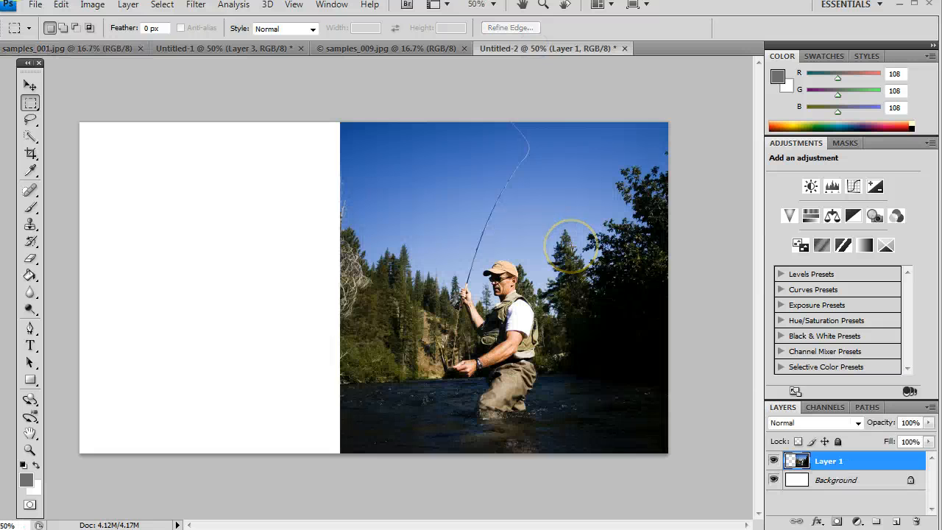
key(ctrl+v)
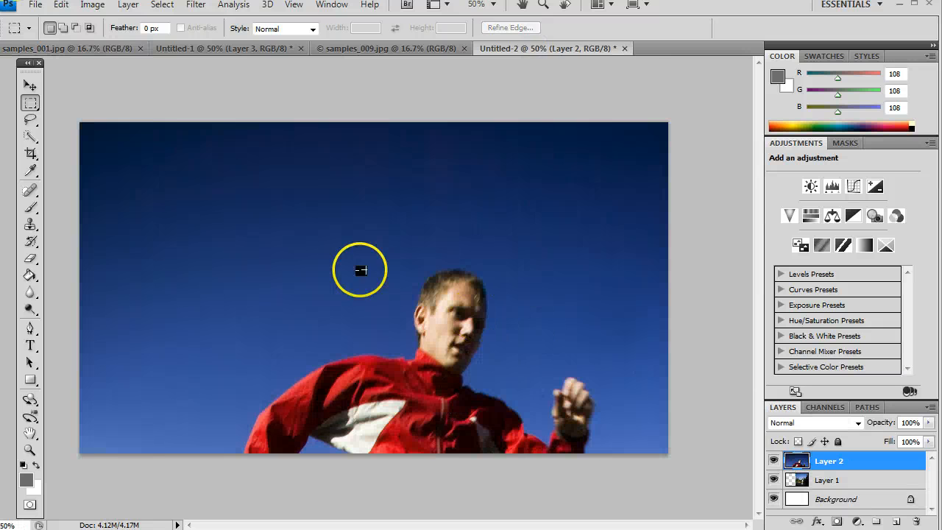
Scale the runner layer proportionally to about 69.7% and position it to cover the left half of the canvas beside the fisherman photo
click(61, 6)
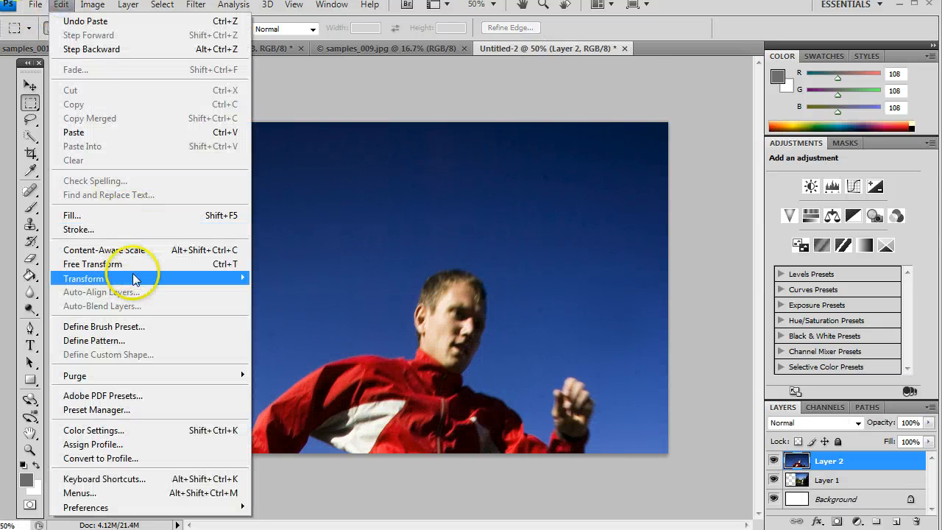
mouse_move(136, 279)
click(283, 299)
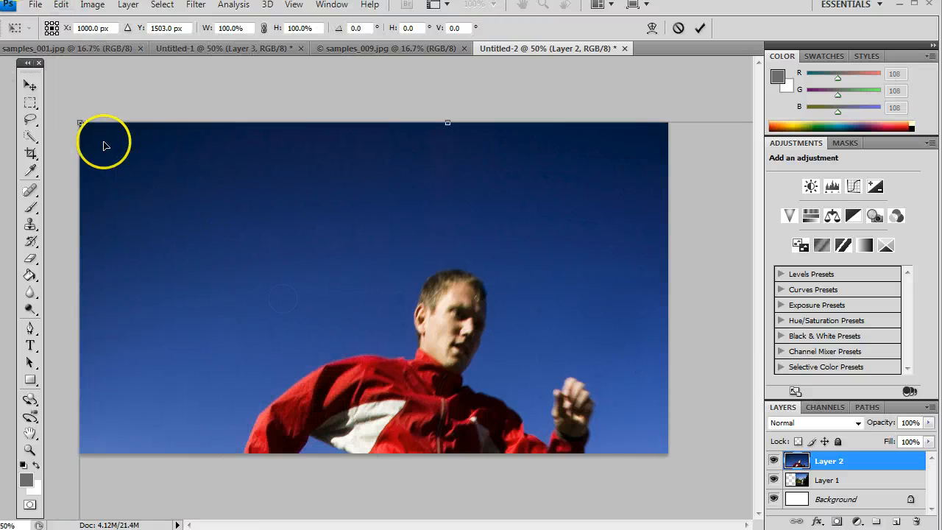
drag(79, 126, 299, 313)
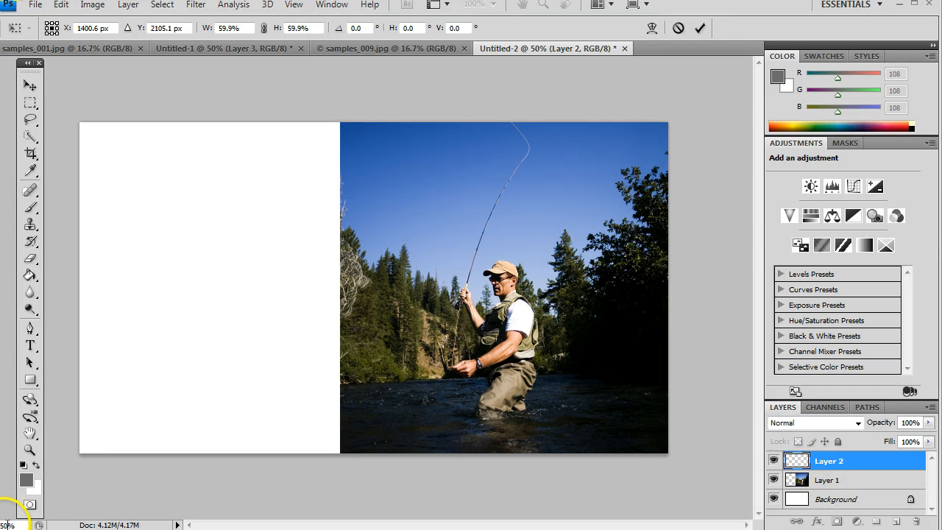
key(ctrl+z)
drag(455, 490, 196, 154)
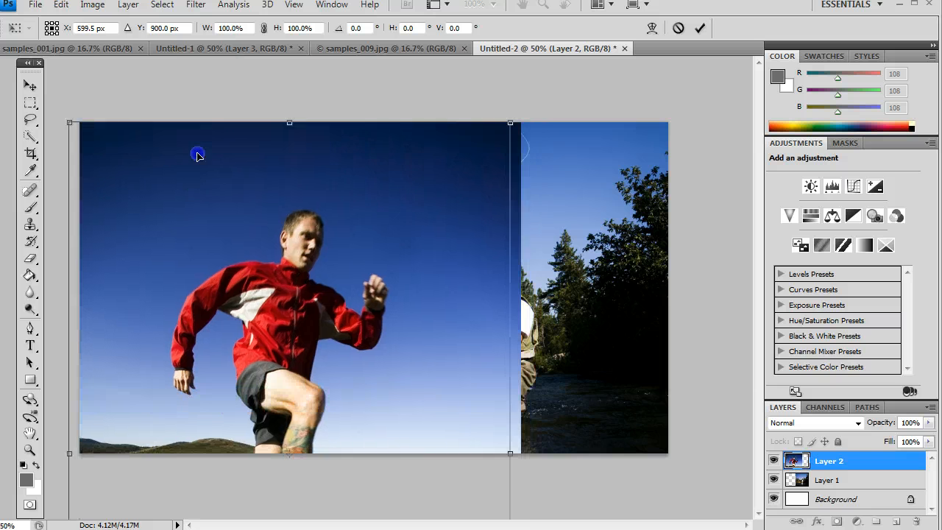
drag(509, 123, 390, 303)
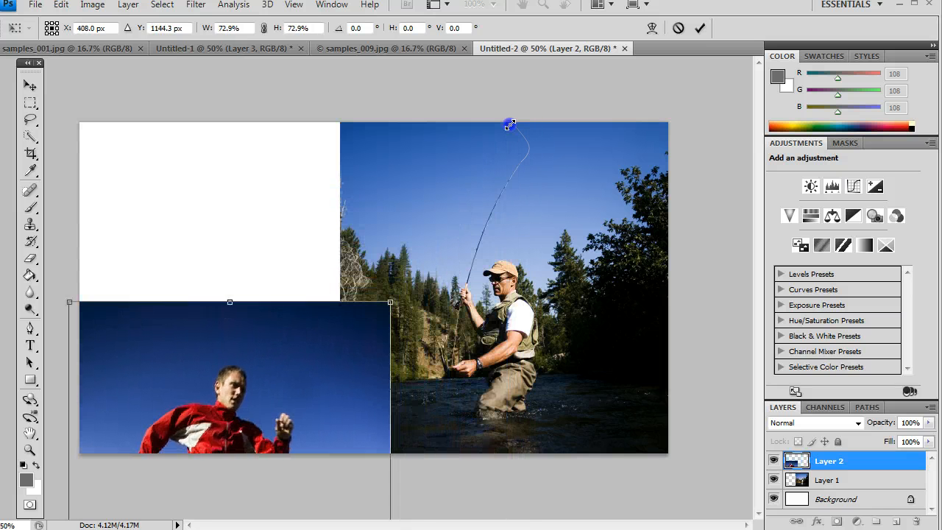
drag(354, 365, 351, 155)
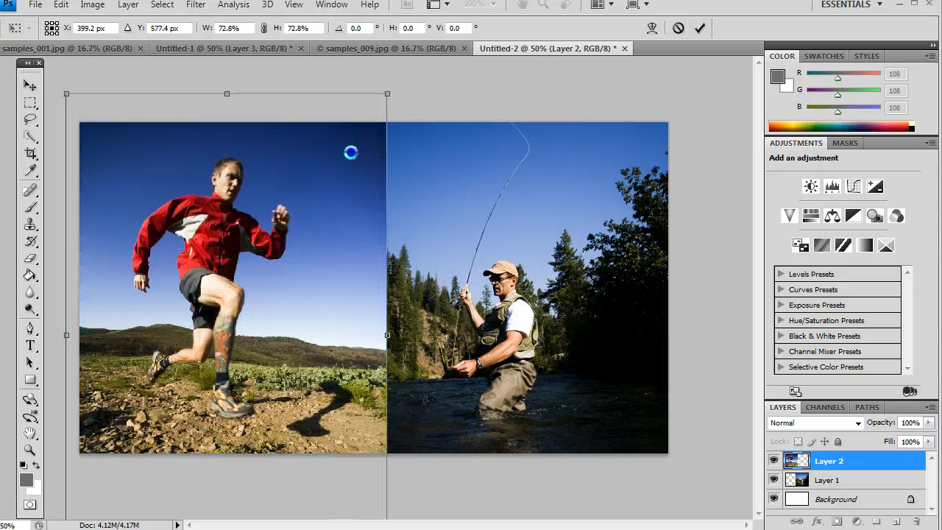
drag(387, 94, 373, 115)
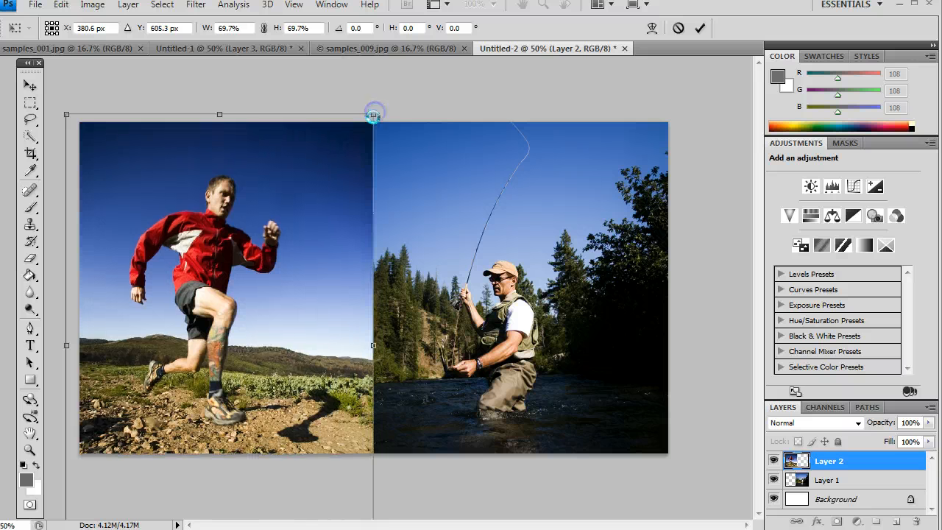
key(Return)
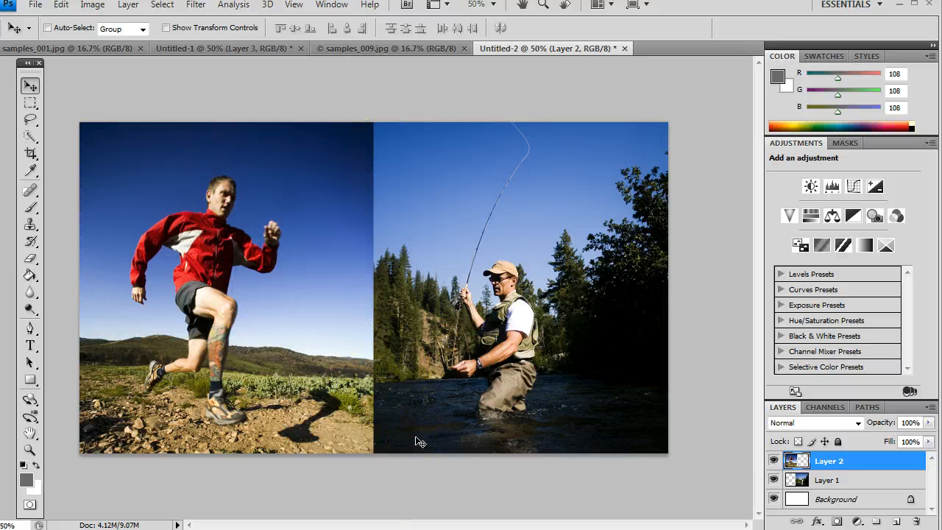
Switch to the Untitled-1 document to examine its side-by-side arrangement of the runner and fisherman photos
click(382, 403)
drag(382, 410, 226, 54)
click(318, 117)
drag(317, 112, 429, 204)
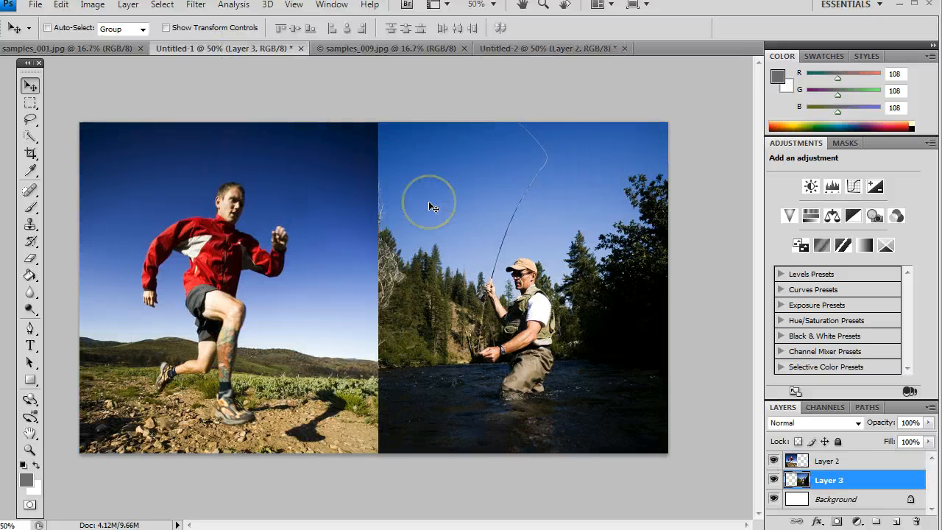